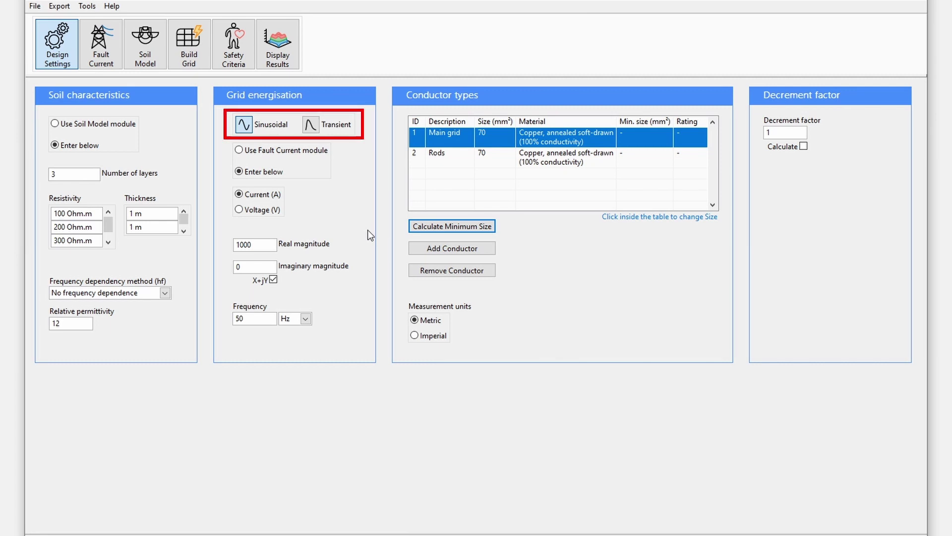
Switch the grid energisation to Transient and set the three soil layer resistivities to 350, 100 and 50 Ohm.m
left_click(316, 126)
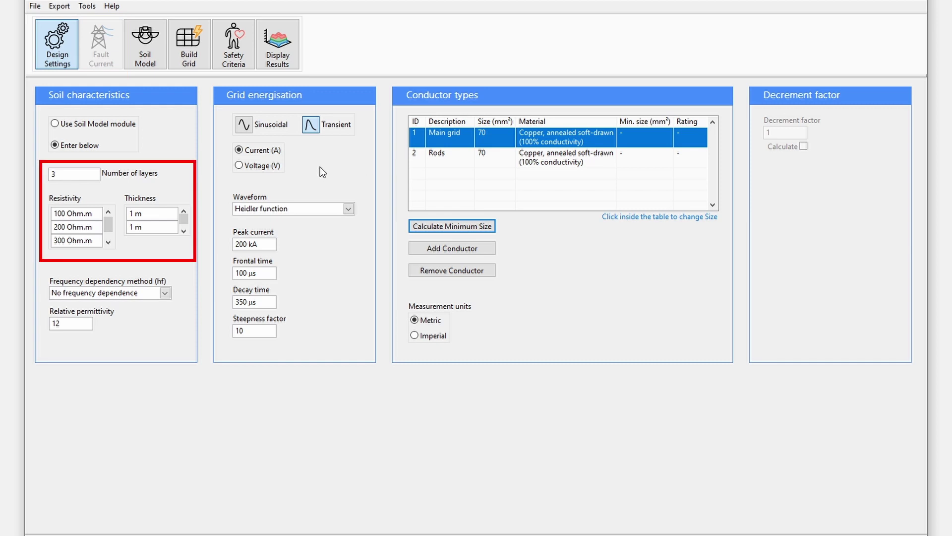
mouse_move(60, 218)
left_mouse_down()
mouse_move(48, 219)
mouse_move(53, 228)
left_mouse_up()
type("1")
type("5")
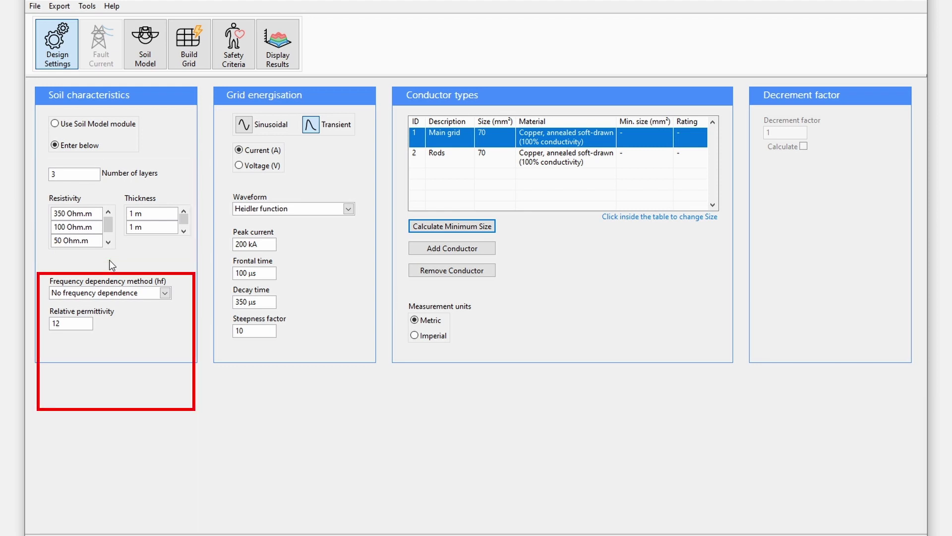
Set the soil frequency dependency method to CIGRE and keep Current (A) as the energisation source after trying Voltage (V)
left_click(121, 292)
left_click(119, 318)
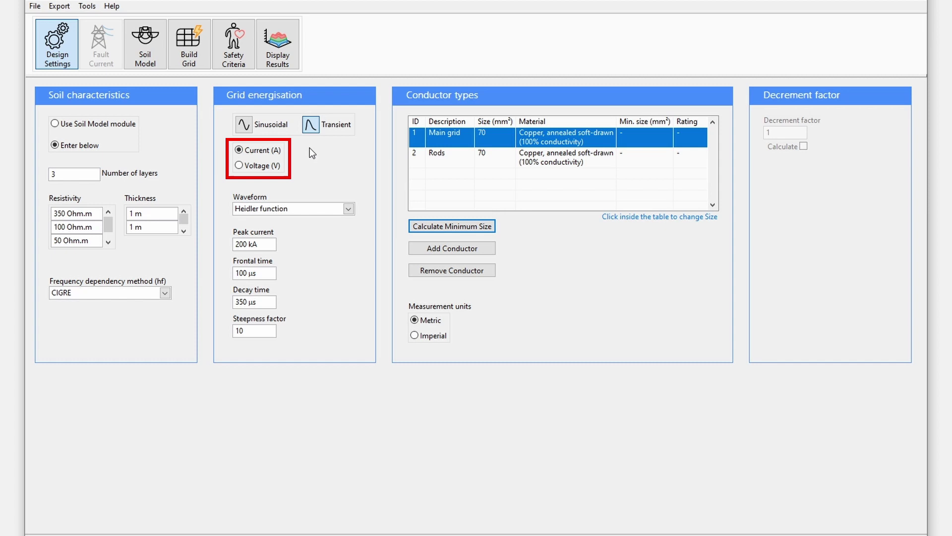
left_click(240, 166)
left_click(239, 150)
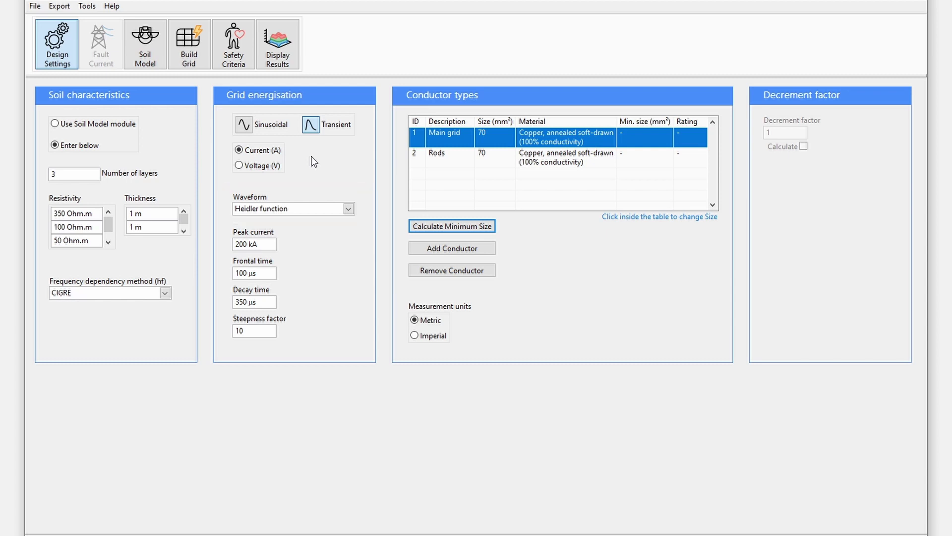
Try the IEC 62305, CIGRE, Heidler and Double-exponential functions in turn as the current waveform
left_click(348, 208)
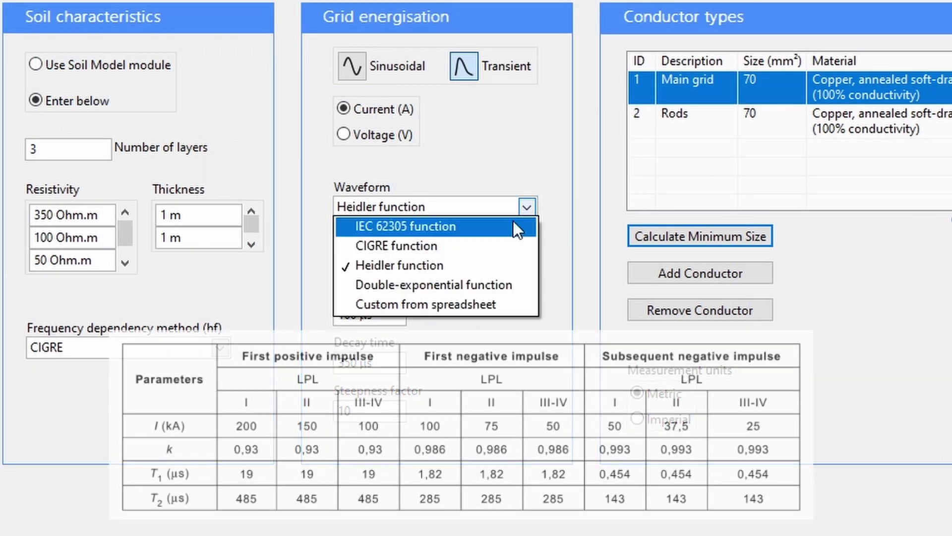
left_click(516, 228)
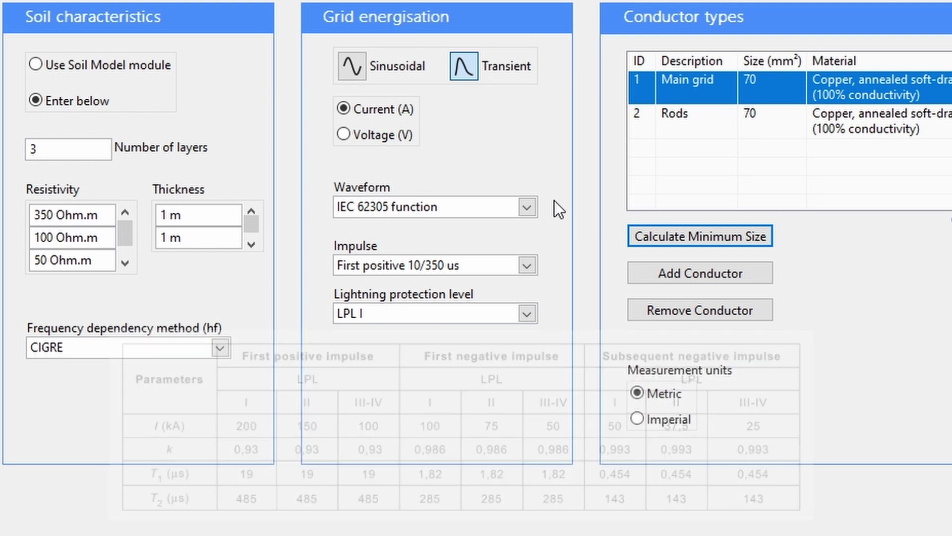
left_click(529, 207)
left_click(510, 245)
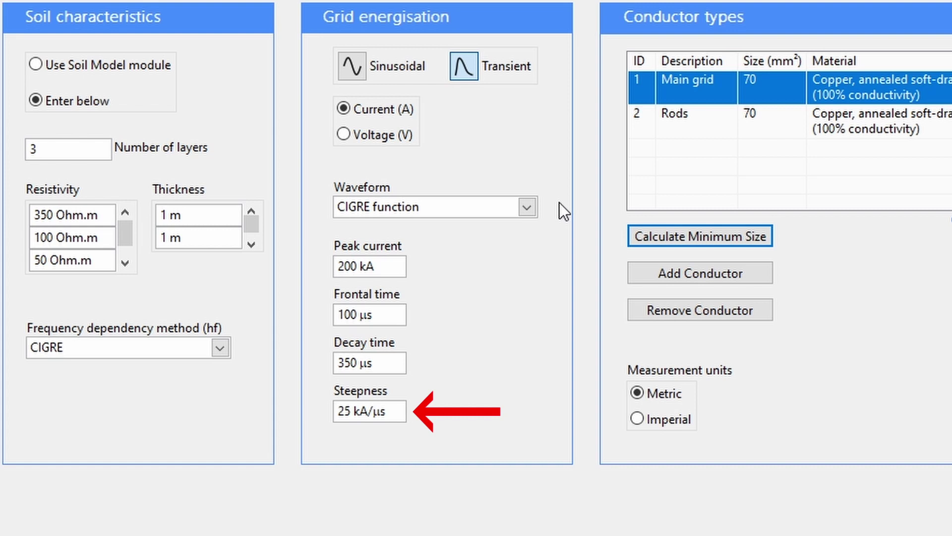
left_click(527, 207)
left_click(499, 262)
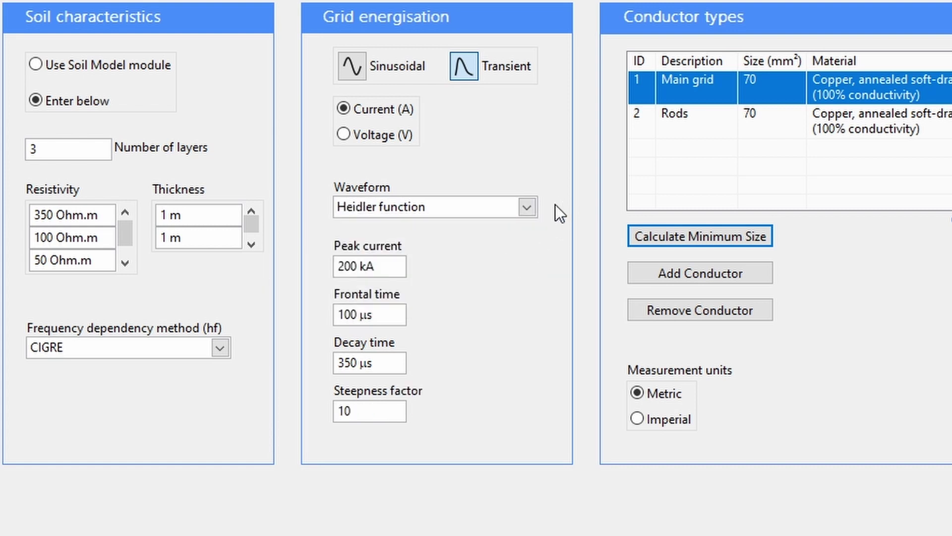
mouse_move(376, 364)
left_click(527, 206)
left_click(486, 283)
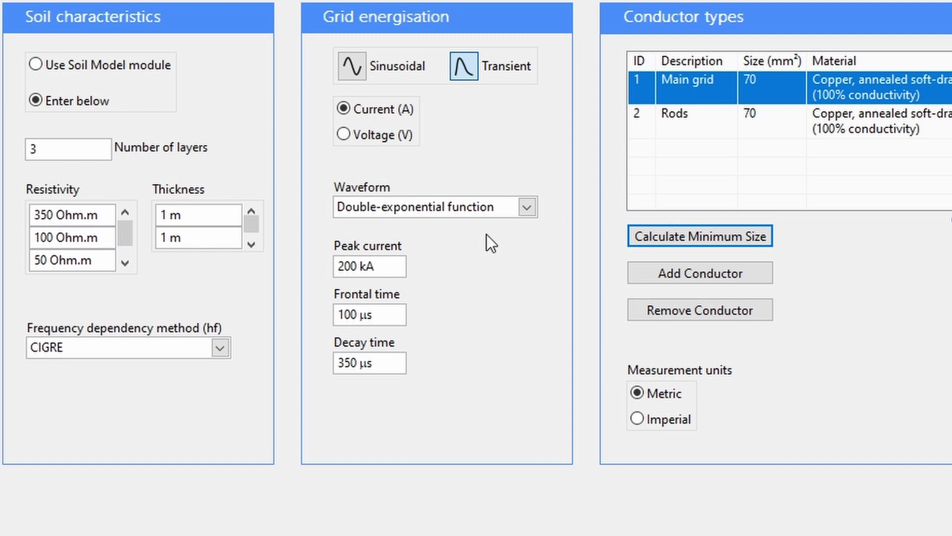
Try the Custom from spreadsheet waveform and load the tab-delimited current-only waveform text file
left_click(480, 207)
left_click(457, 305)
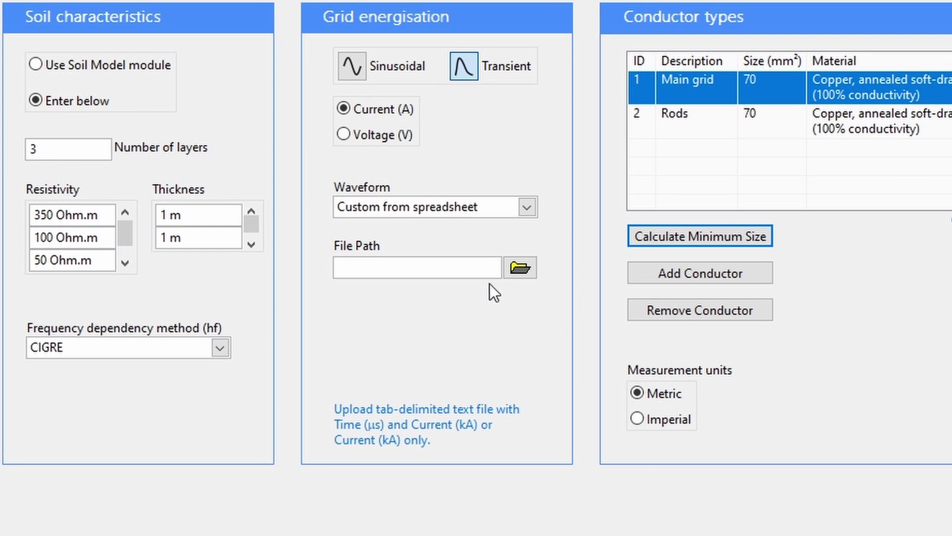
left_click(516, 270)
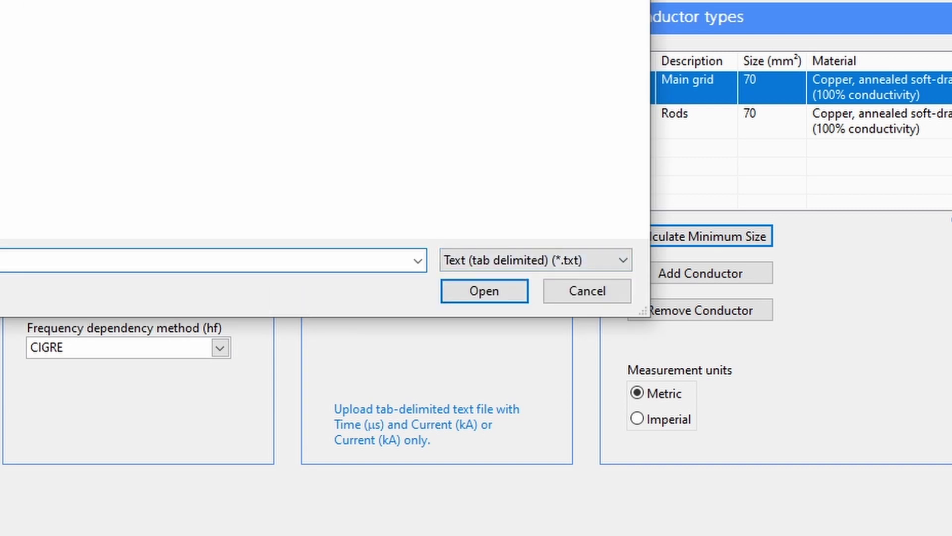
left_click(516, 272)
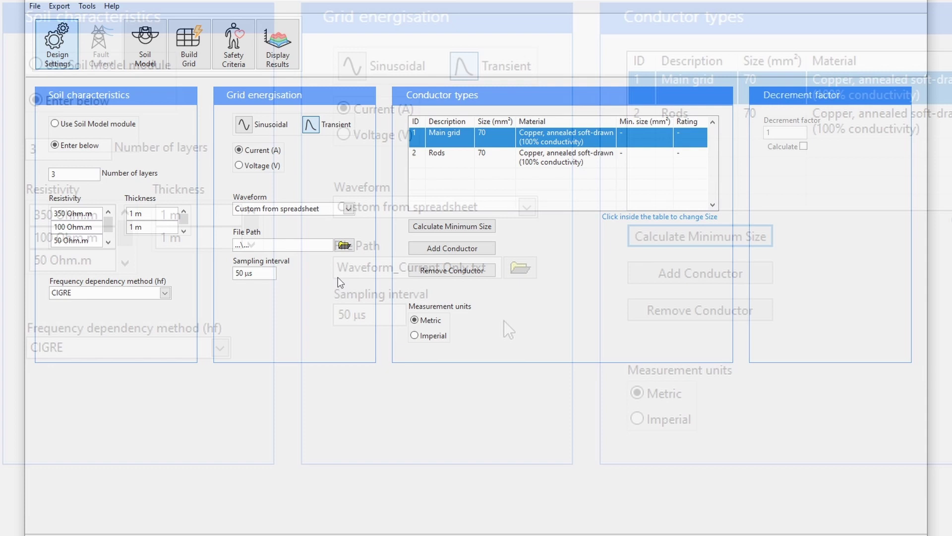
Set the current waveform to the IEC 62305 function and choose its lightning protection level
left_click(349, 209)
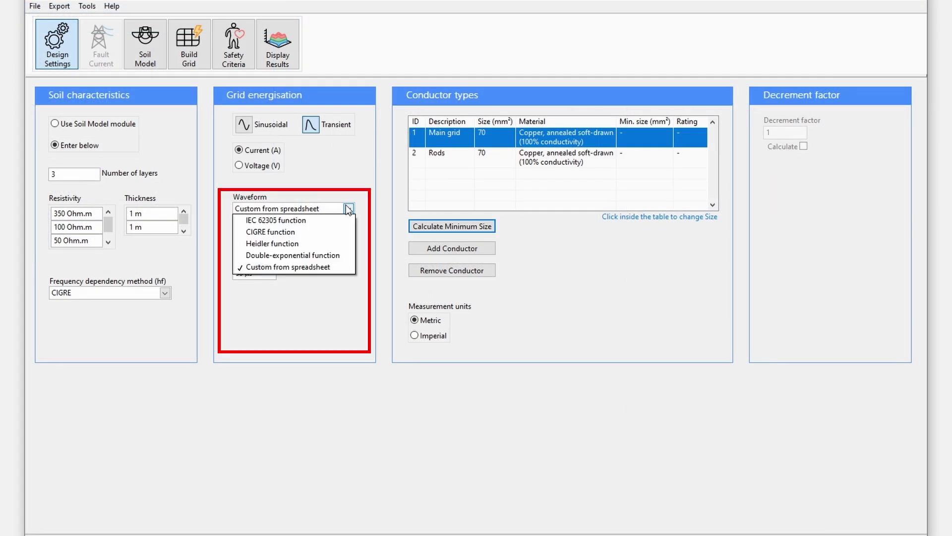
left_click(336, 219)
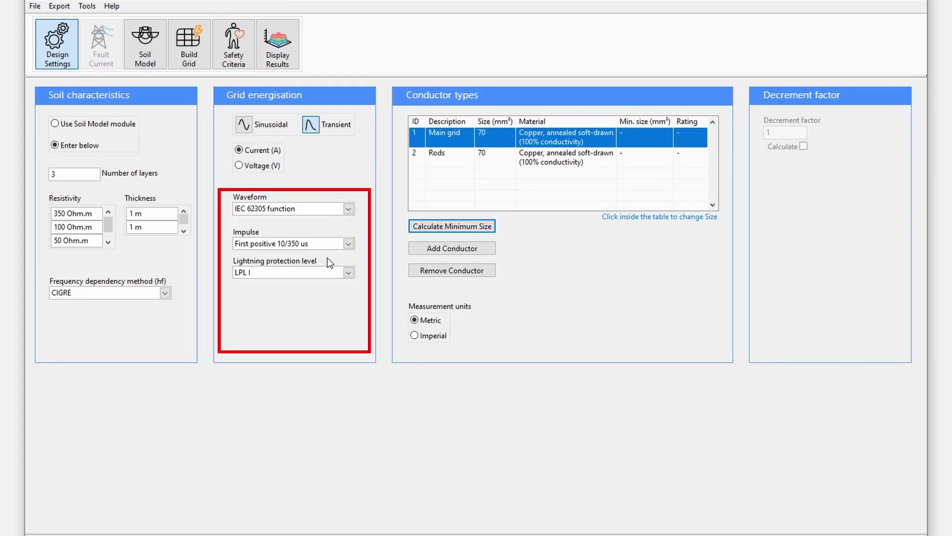
left_click(326, 273)
left_click(317, 296)
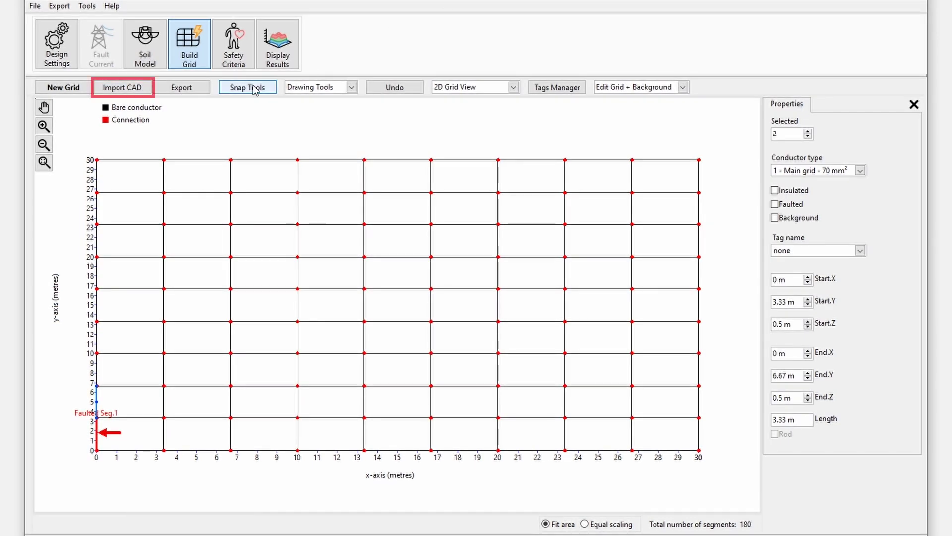
Import Earthing grid.dxf as a 3D drawing with Z-coordinates, inverting the Z-coordinates, and accept the import summary
left_click(122, 88)
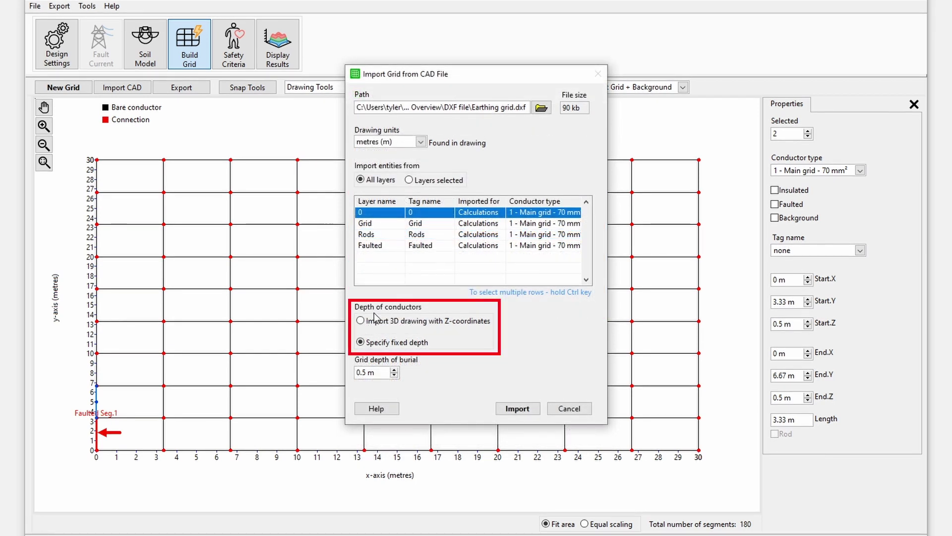
left_click(361, 321)
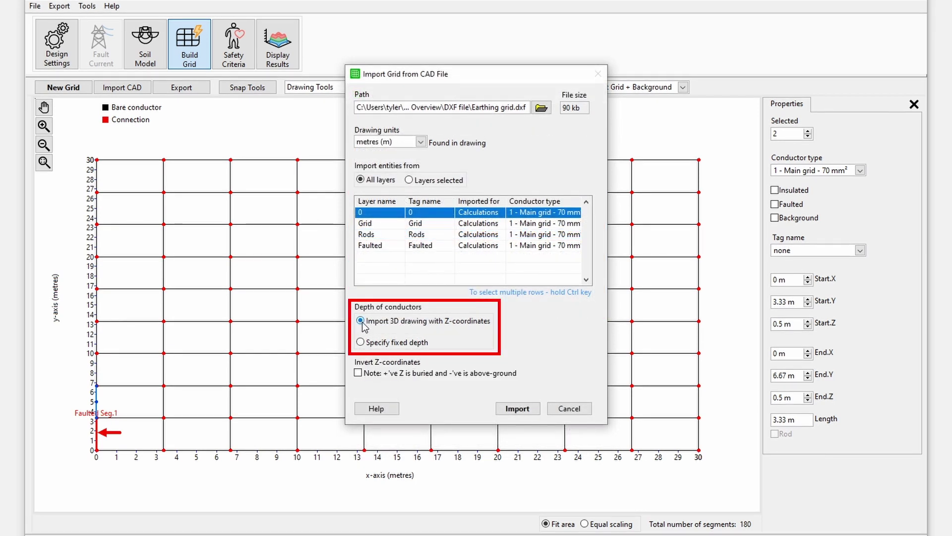
left_click(358, 373)
left_click(519, 409)
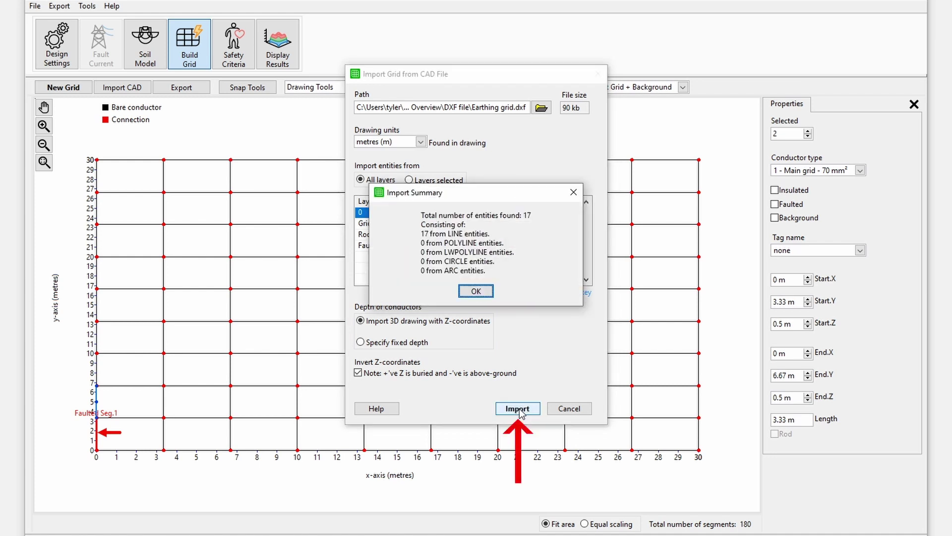
left_click(478, 292)
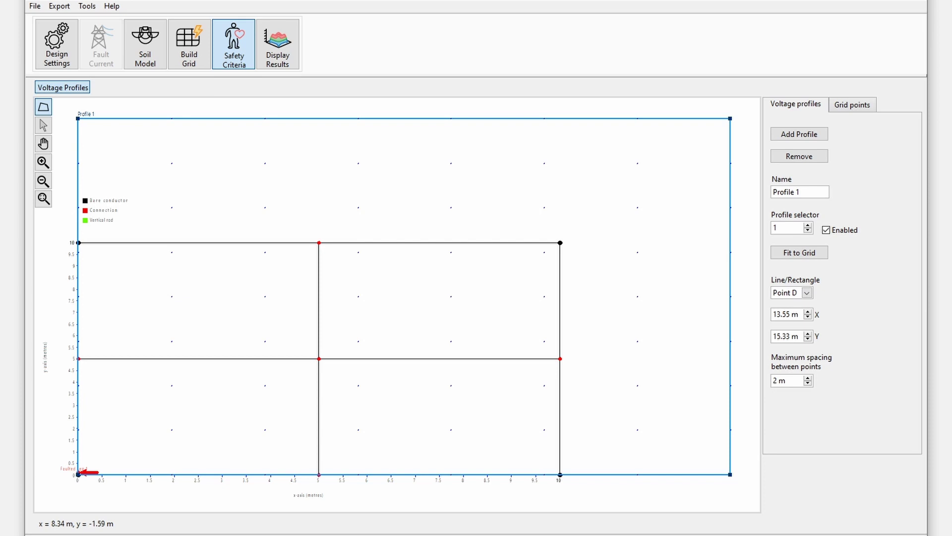
Fit the rectangular voltage profile to the grid and set its maximum spacing between points to 1 m
left_click(797, 254)
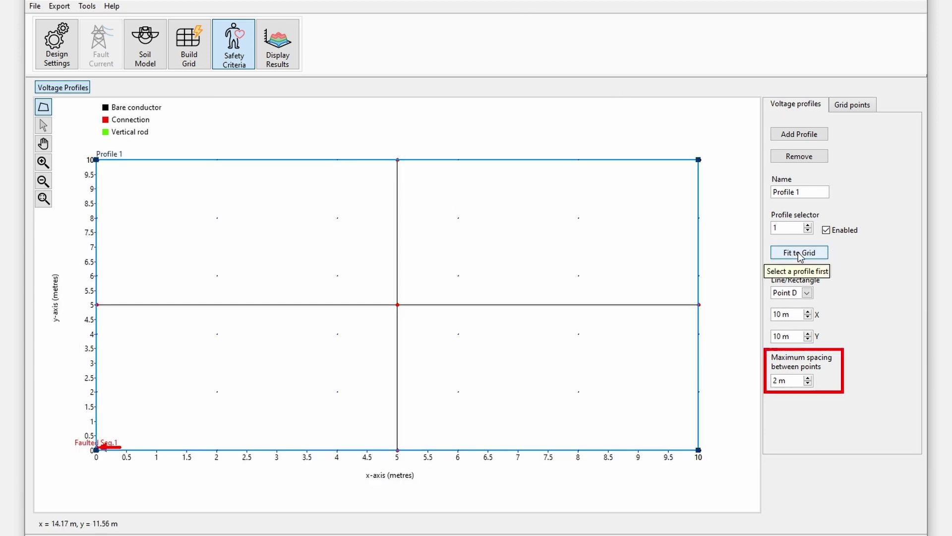
double_click(777, 381)
type("1")
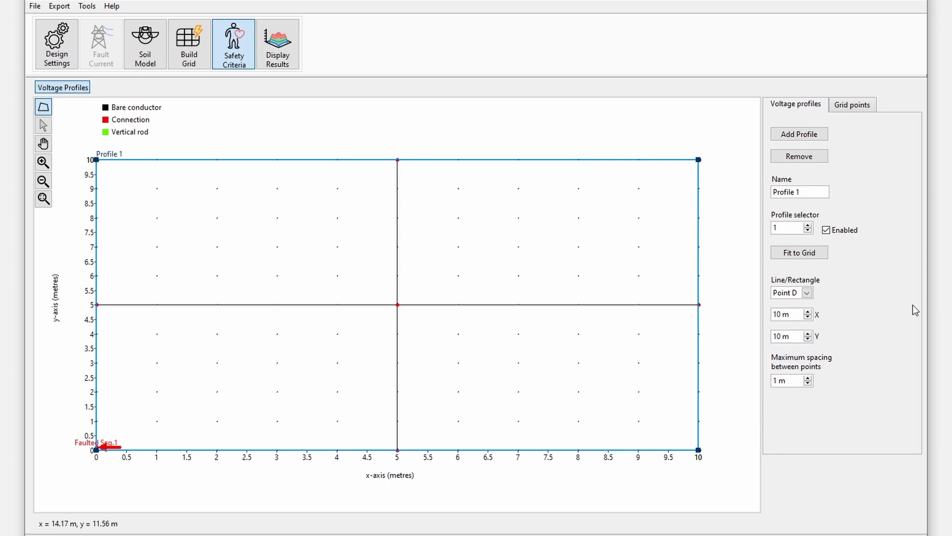
Add a second voltage profile of type Line and fit it to the grid
left_click(809, 134)
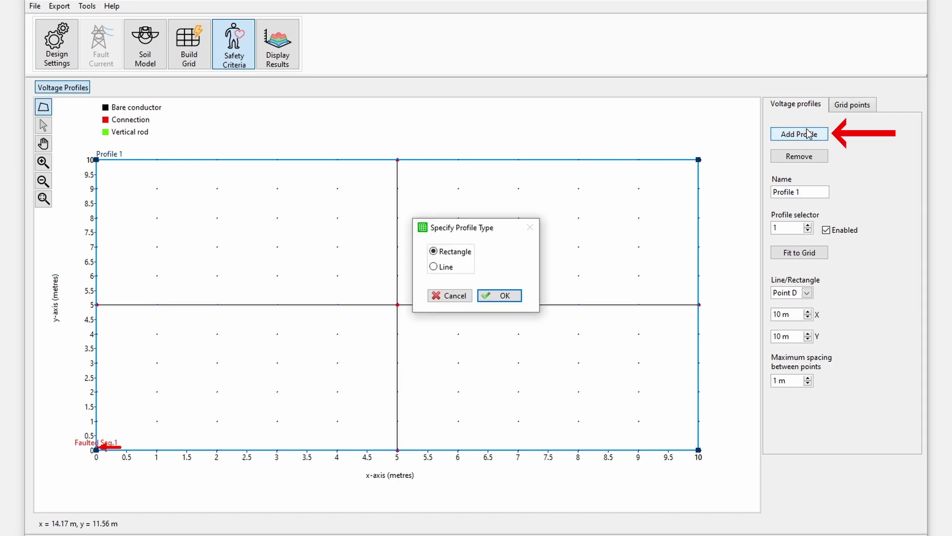
left_click(434, 267)
left_click(498, 295)
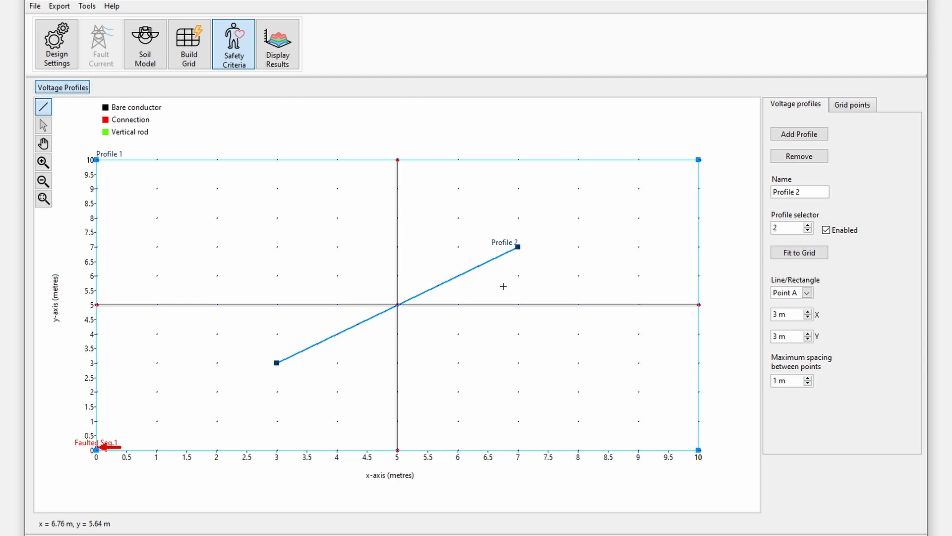
left_click(816, 254)
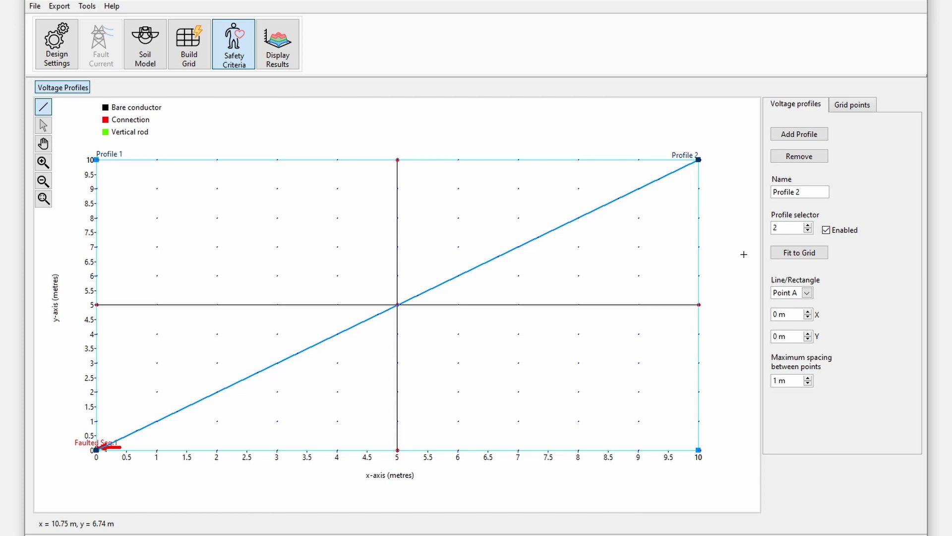
Add two grid points, leaving the first at the origin and setting the second one's X position to 10 m
left_click(851, 104)
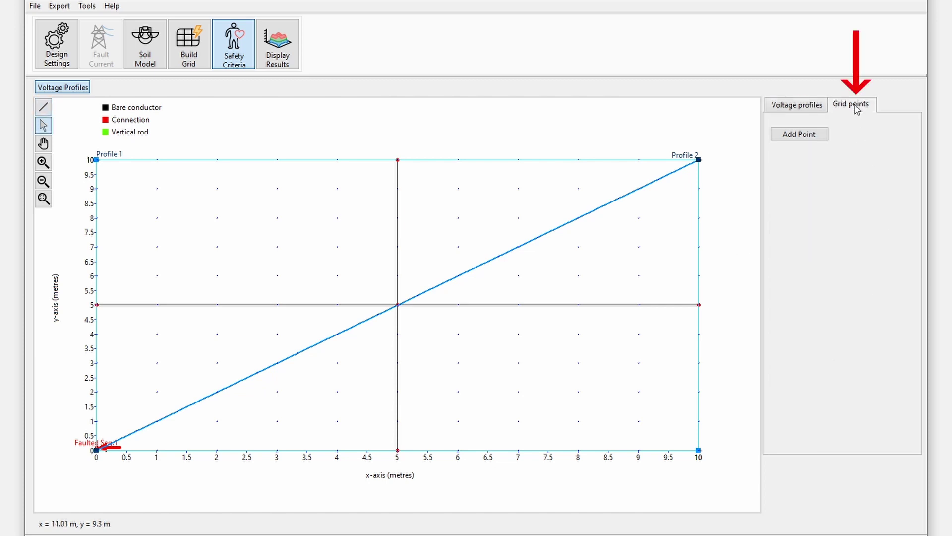
left_click(816, 135)
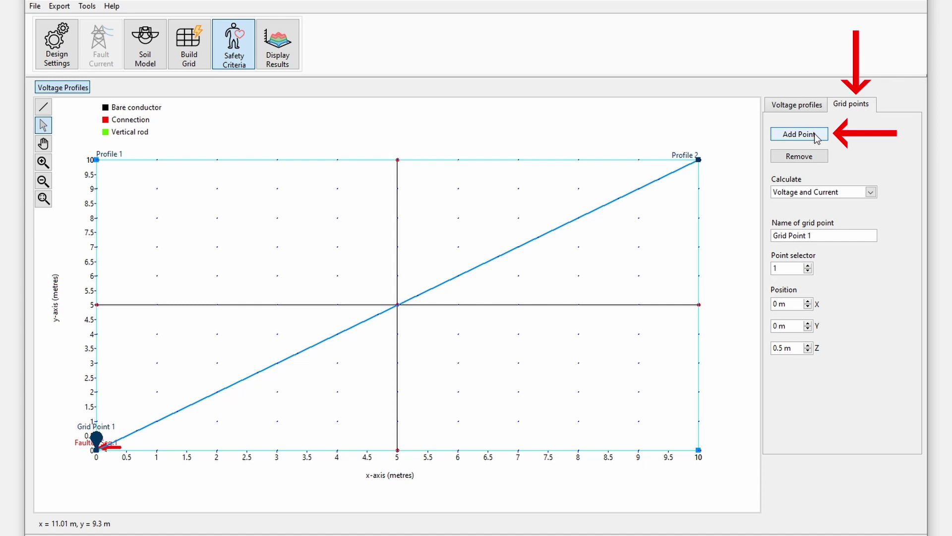
left_click(816, 135)
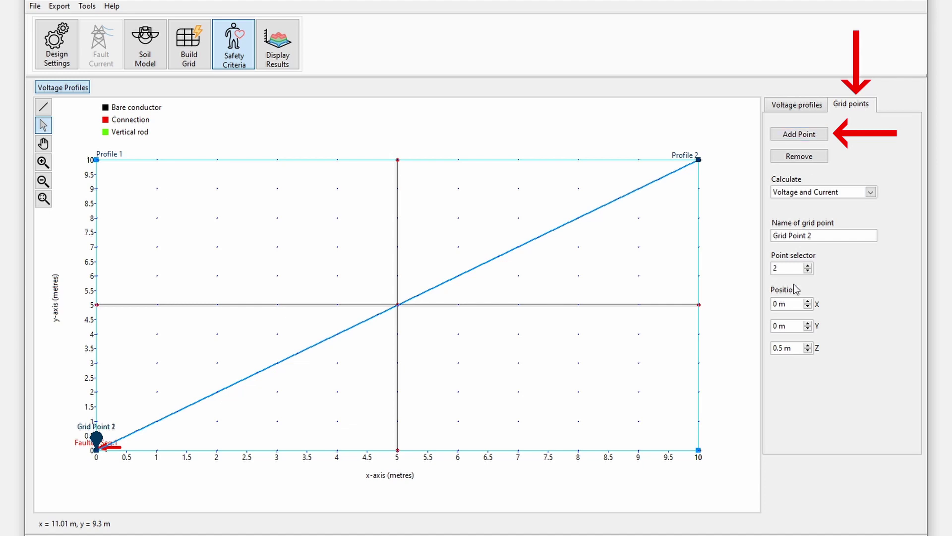
double_click(775, 304)
type("10")
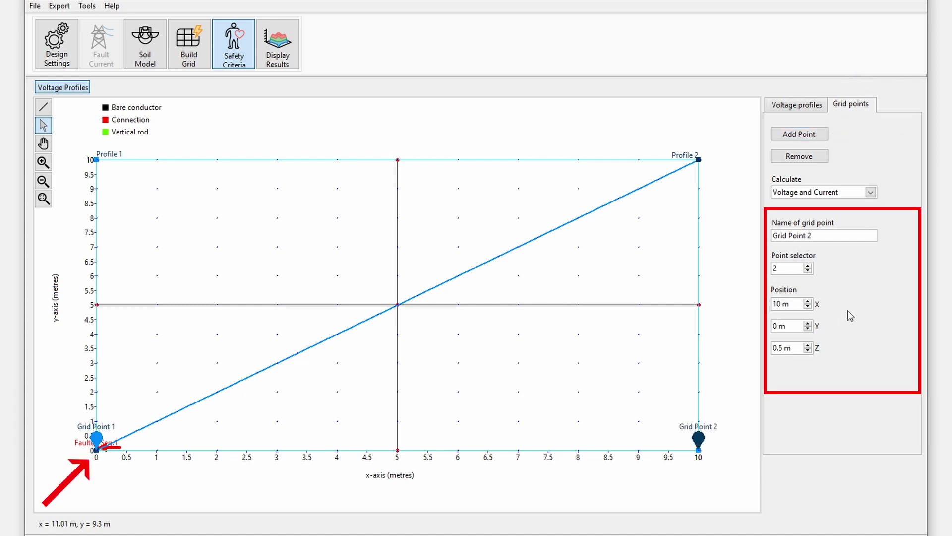
Add a third grid point and set its Y position to 10 m
left_click(804, 136)
left_click(774, 327)
type("1")
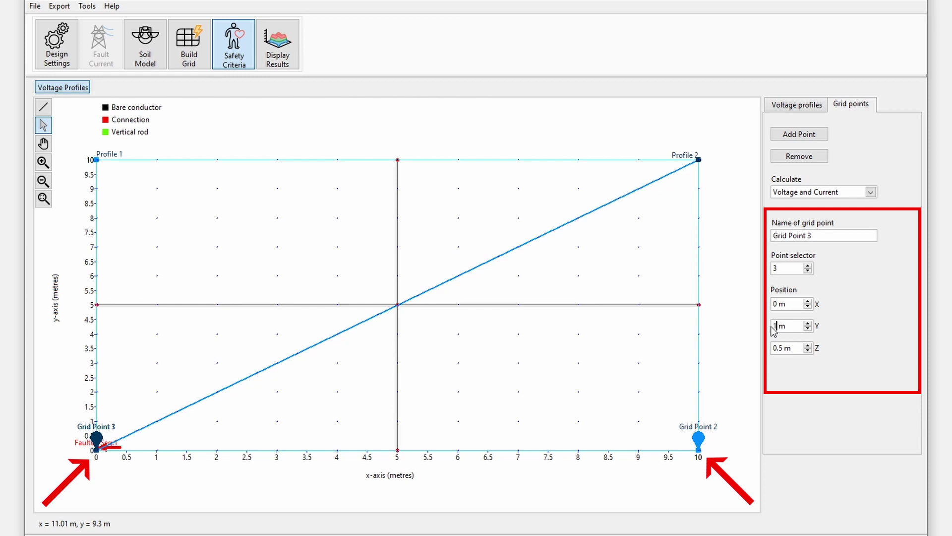
type("0")
key("Return")
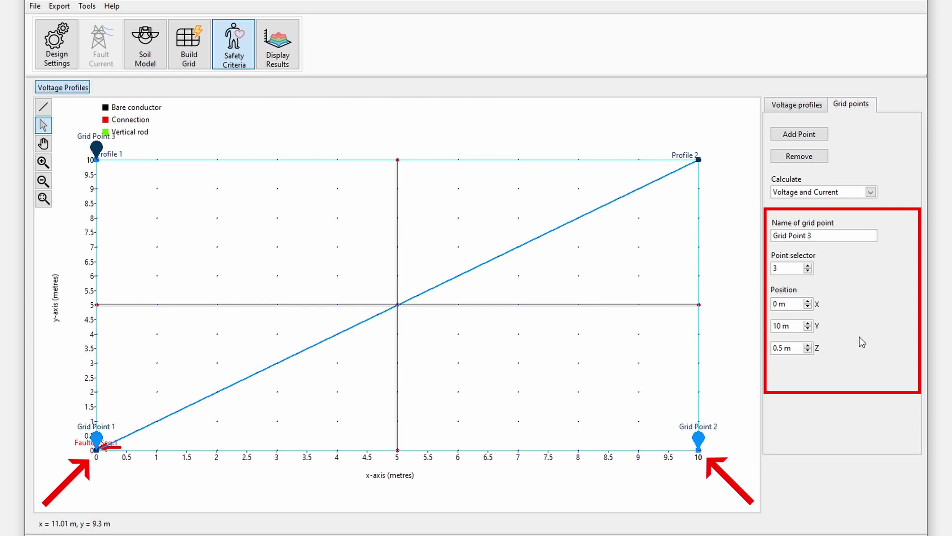
Add a fourth grid point at X 10 m, Y 10 m and keep its calculation on Voltage and Current
left_click(805, 136)
type("10")
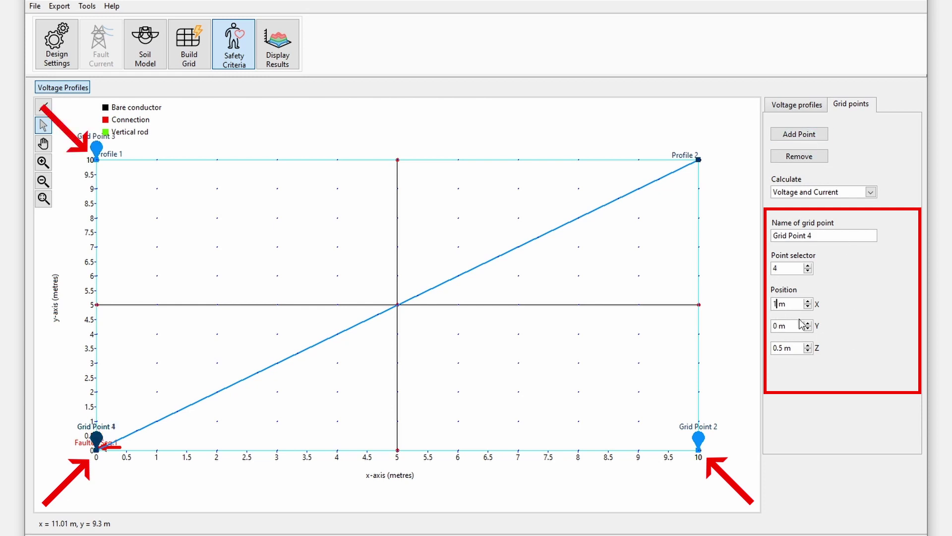
left_click(770, 326)
type("10")
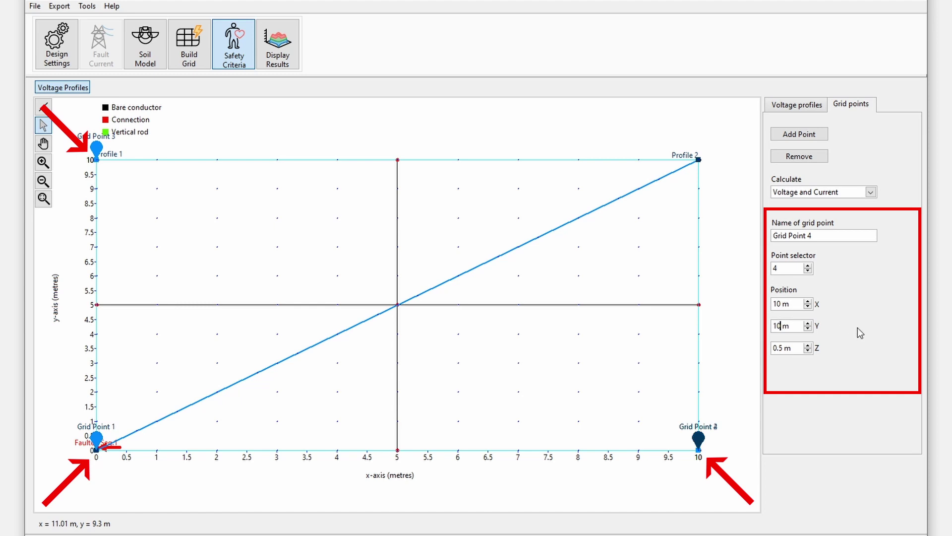
key("Return")
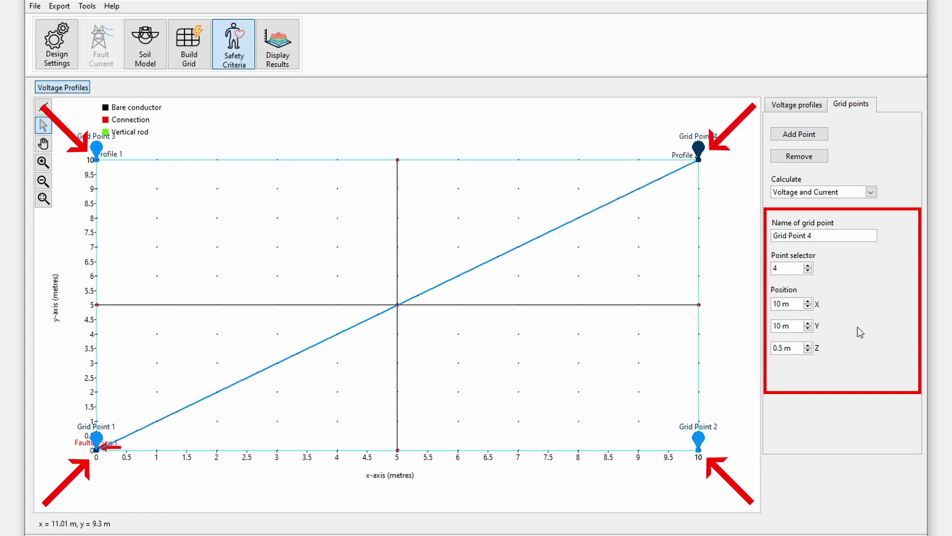
left_click(859, 192)
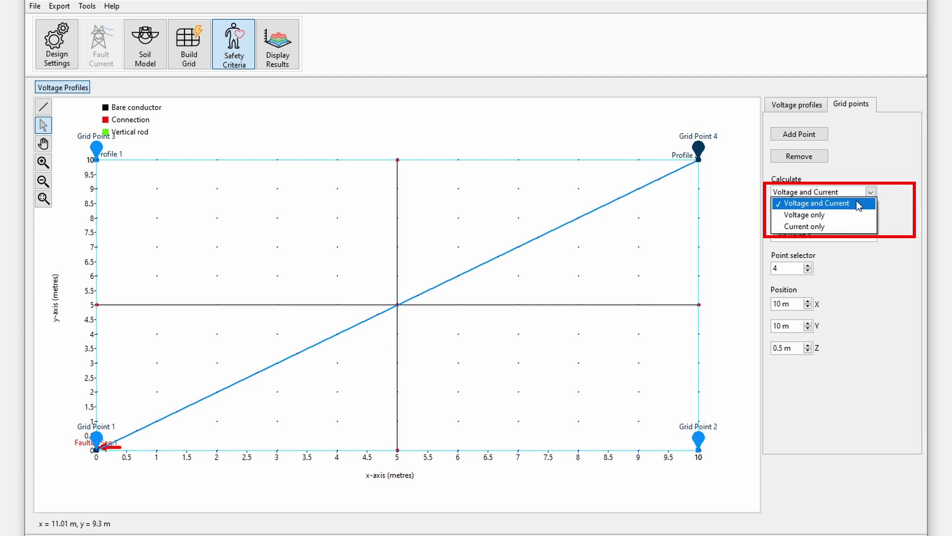
left_click(859, 204)
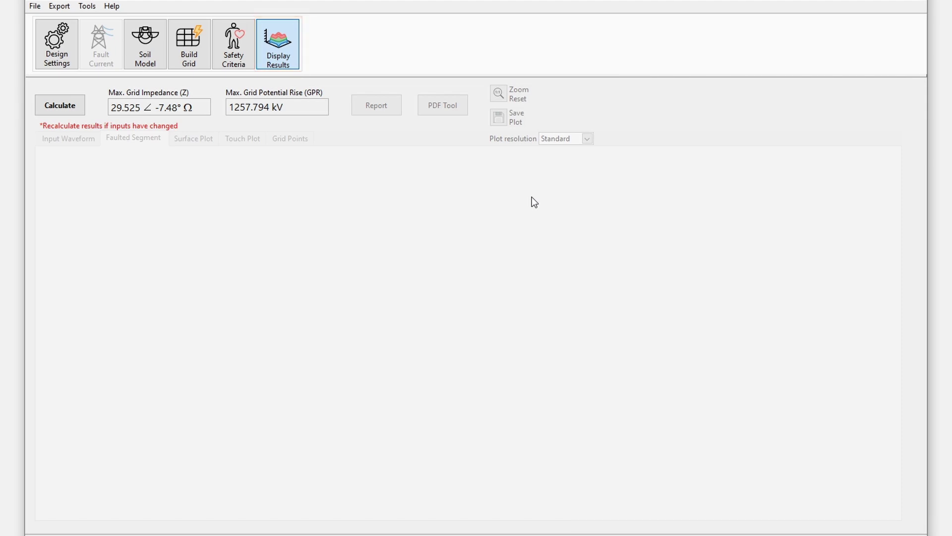
Calculate the transient results without increased segmentation and open the input waveform plot in a separate window
left_click(64, 102)
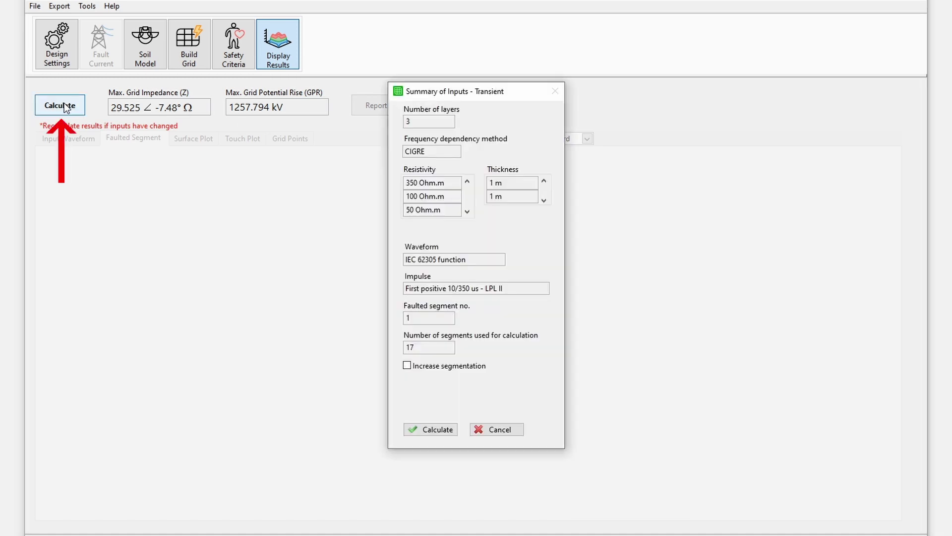
left_click(436, 429)
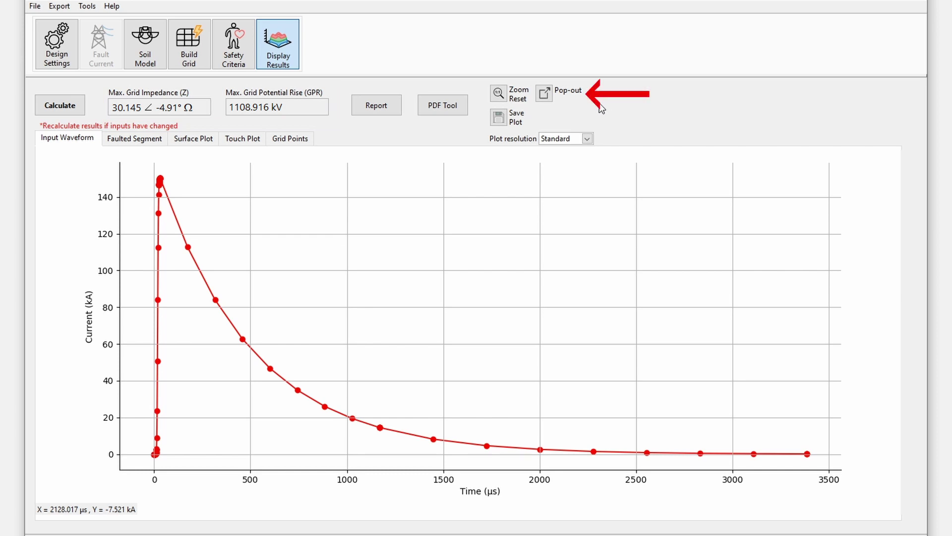
left_click(544, 94)
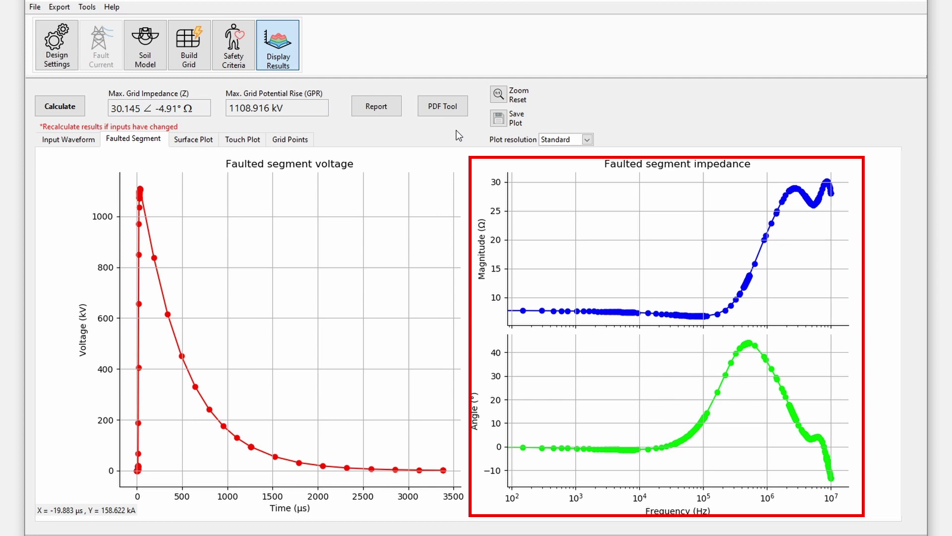
Advance the 3D ground surface voltage animation to about 2855 µs and save the animation as a video
left_click(205, 141)
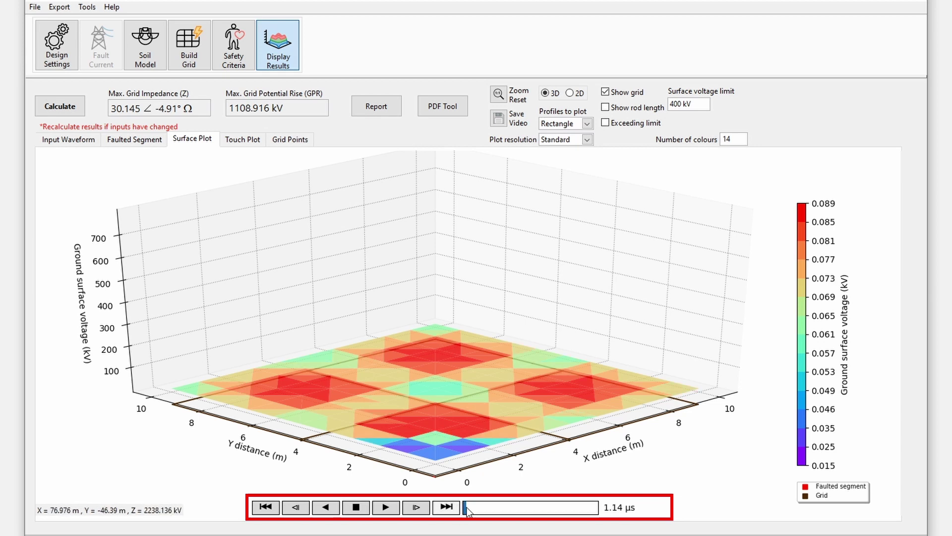
left_click_drag(468, 511, 597, 510)
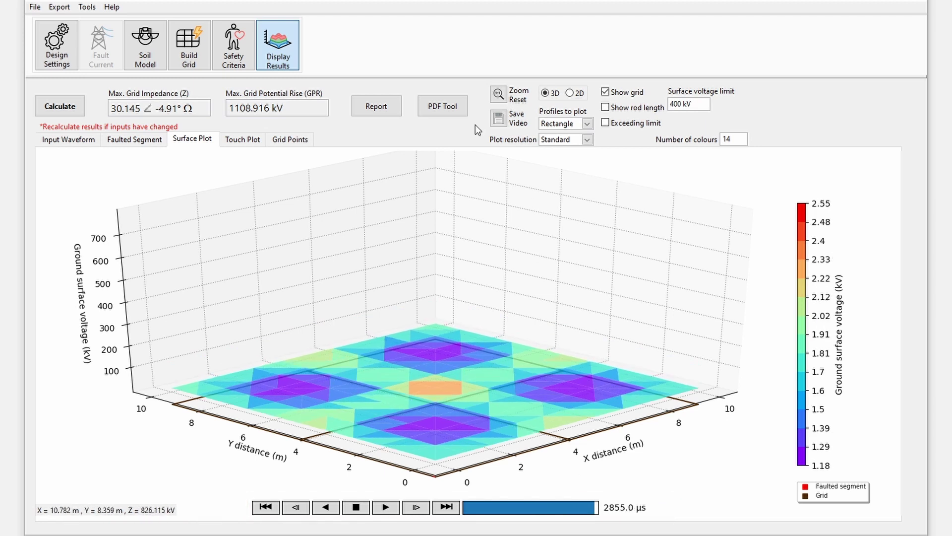
left_click(499, 118)
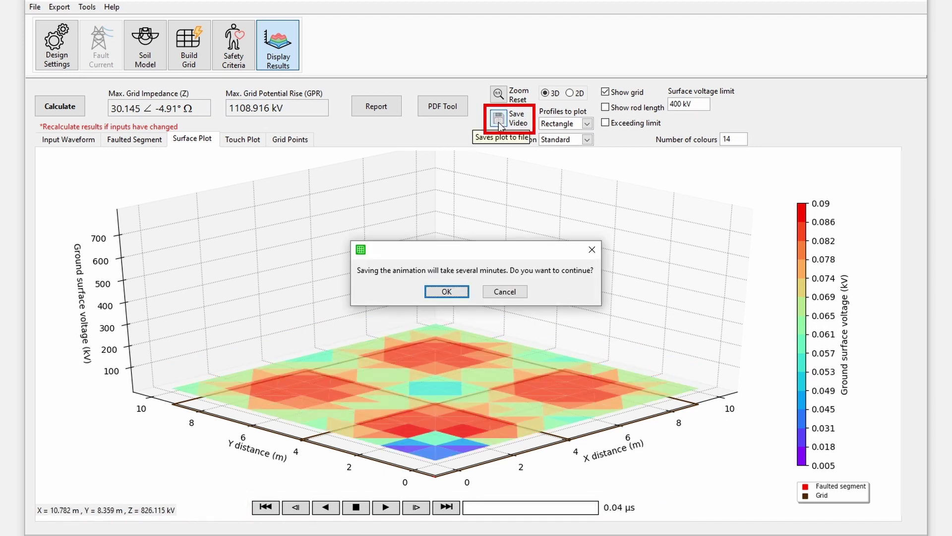
left_click(447, 293)
left_click(335, 240)
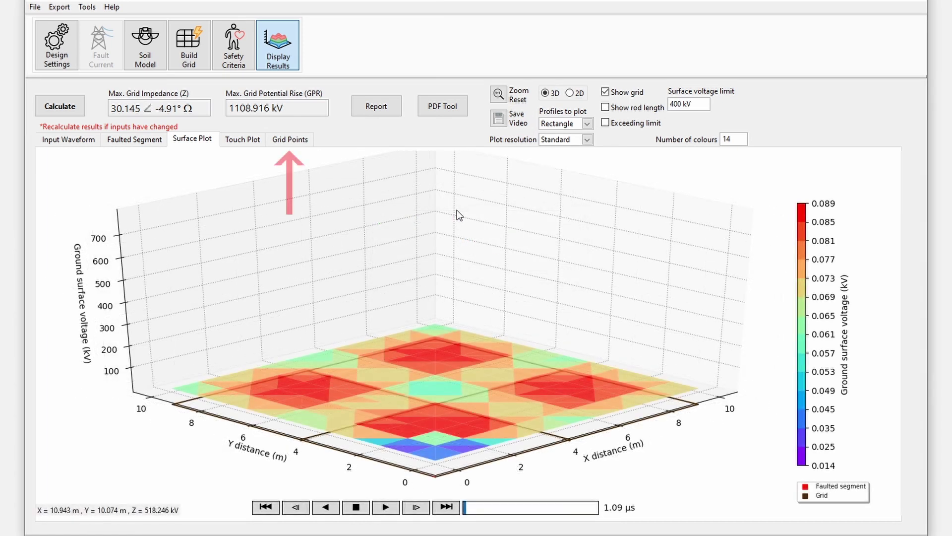
View the voltage and current plots of Grid Point 1, and check the selectable grid points and export options
left_click(289, 139)
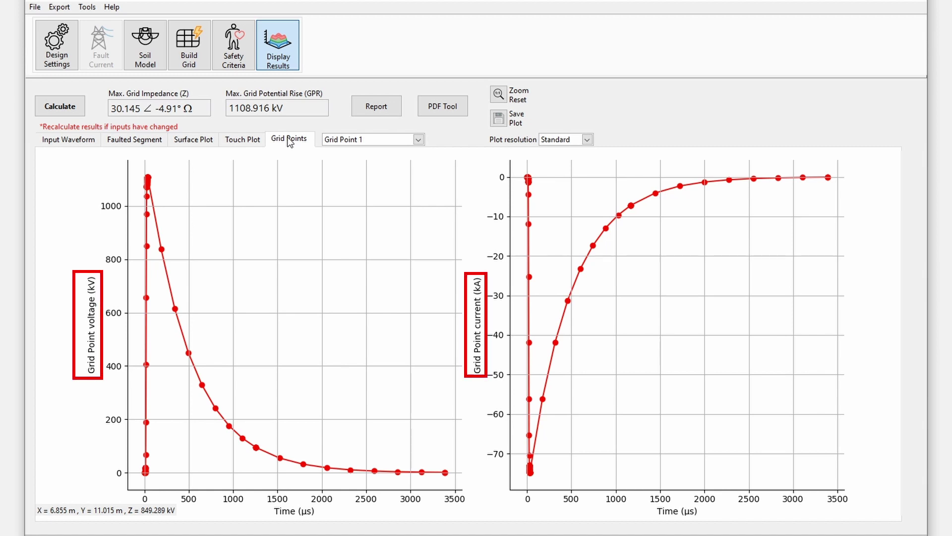
left_click(418, 140)
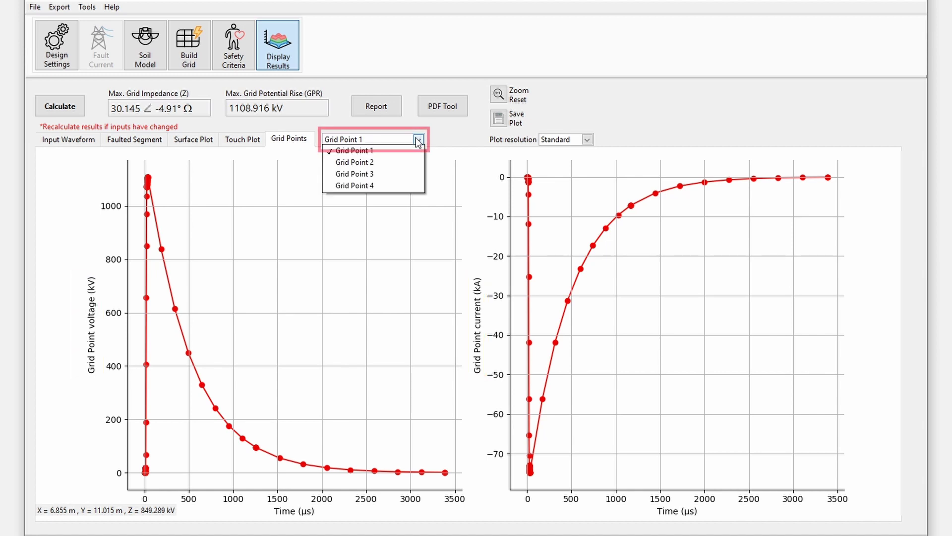
left_click(471, 153)
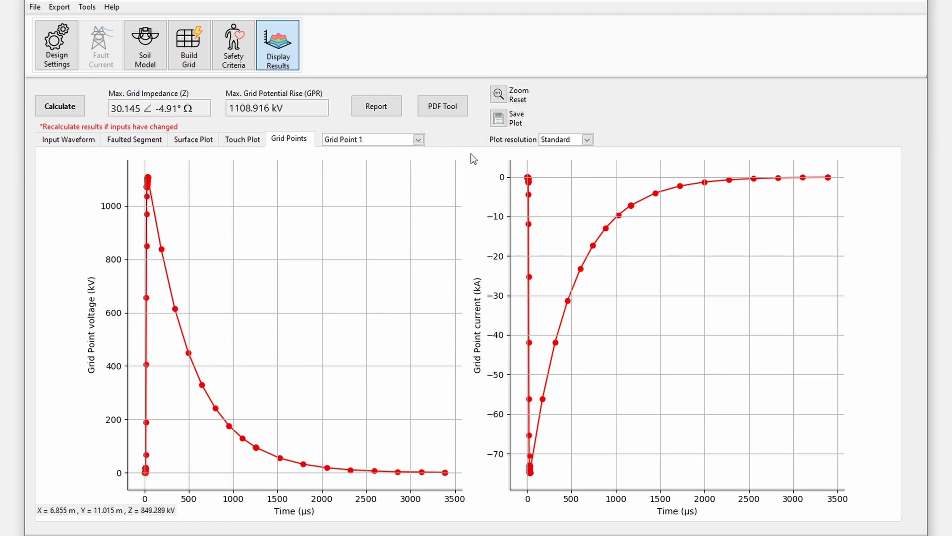
left_click(60, 7)
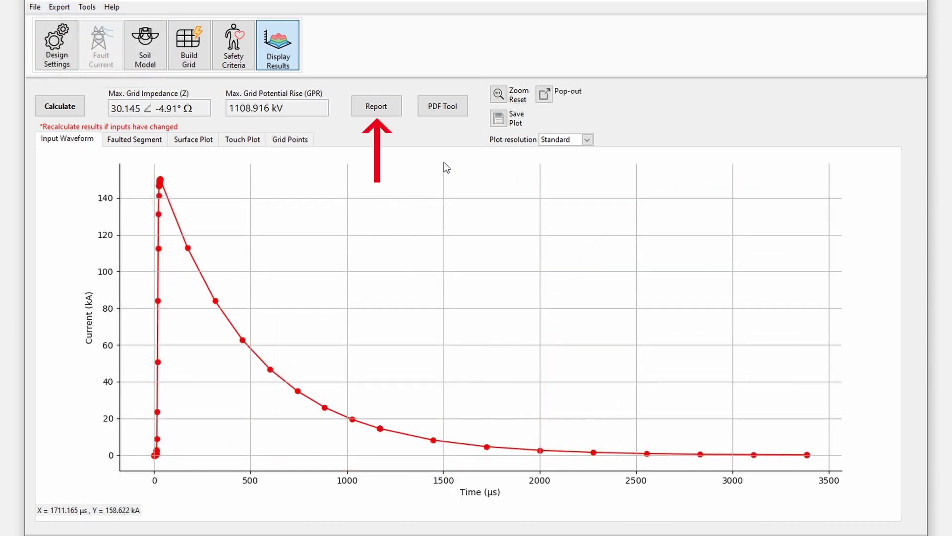
Check the report's company logo settings, then generate and save a PDF report with the default sections for Project, Scenario 1
left_click(382, 105)
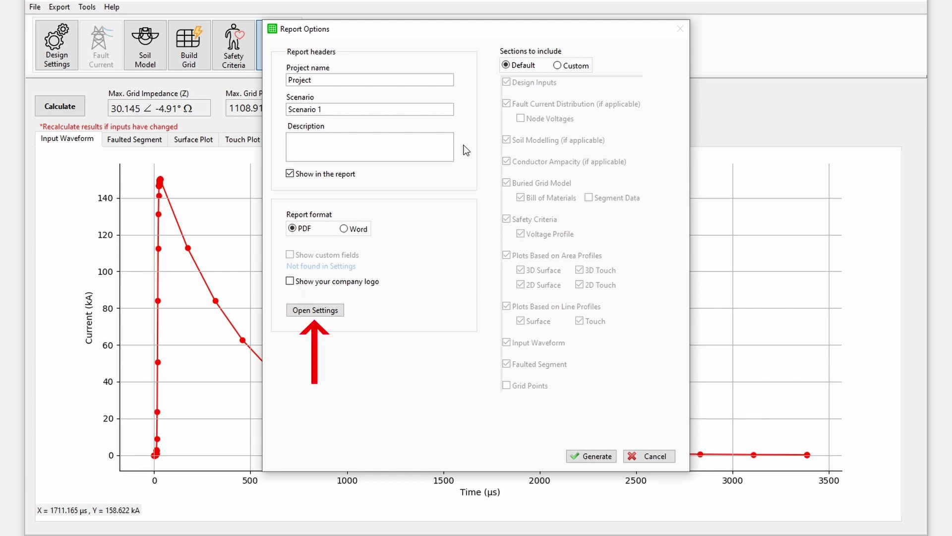
left_click(327, 311)
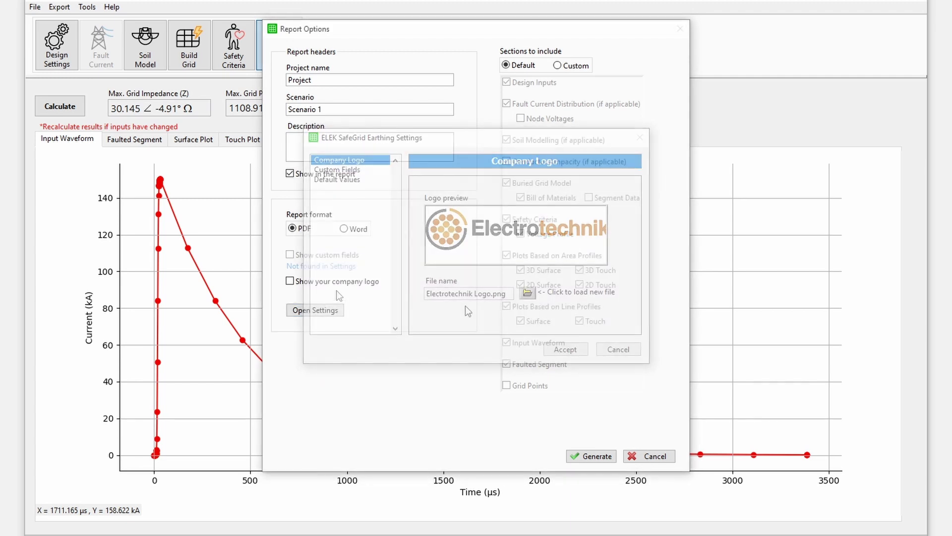
left_click(597, 455)
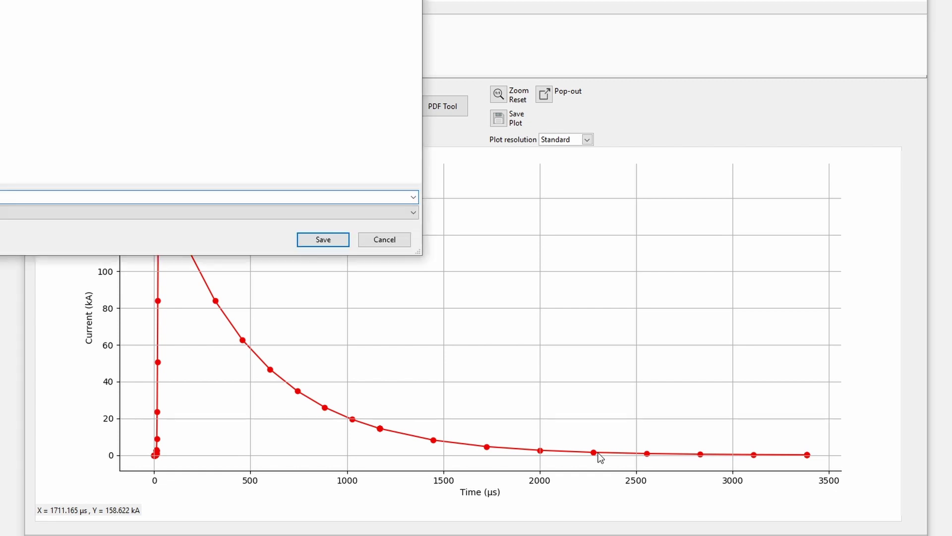
left_click(323, 240)
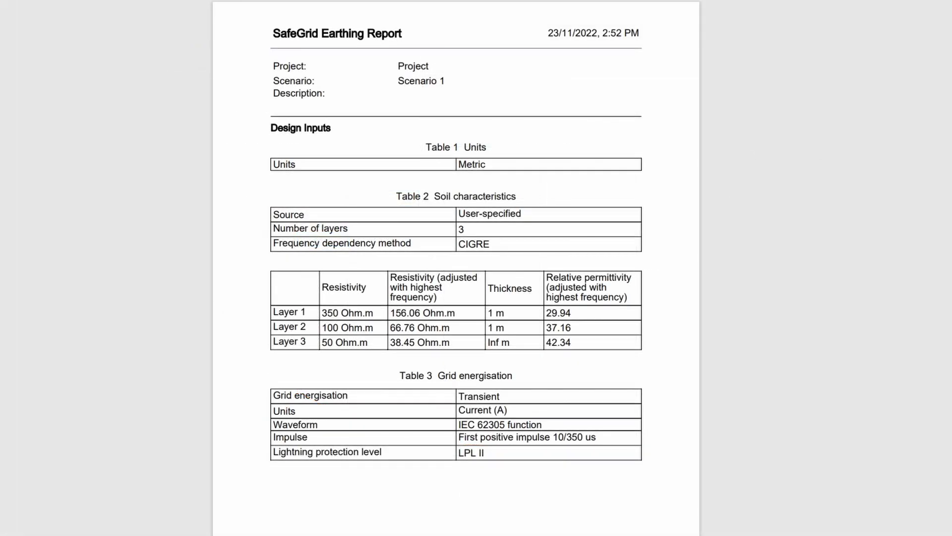
Review the generated earthing report from the design inputs and grid model through to the surface and touch voltage line plots
scroll(456, 268, "down", 20)
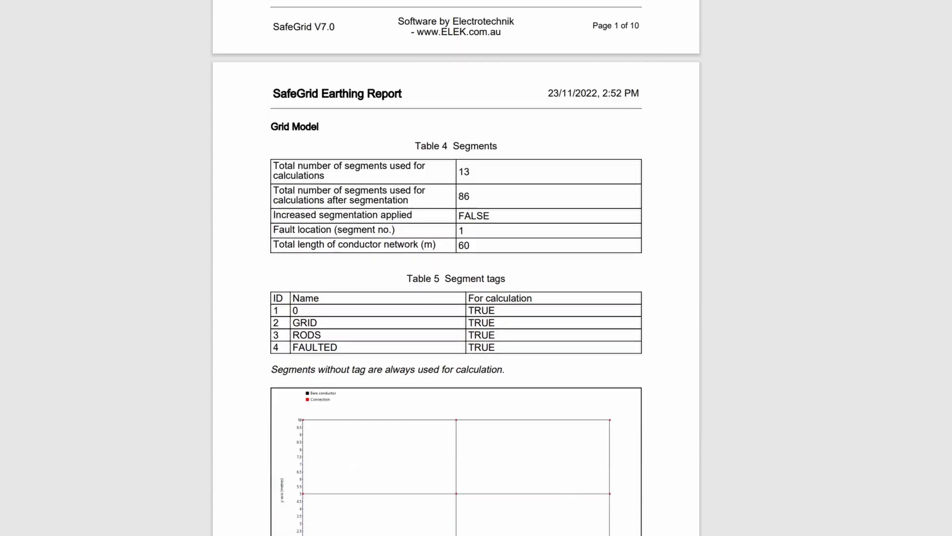
scroll(456, 267, "down", 20)
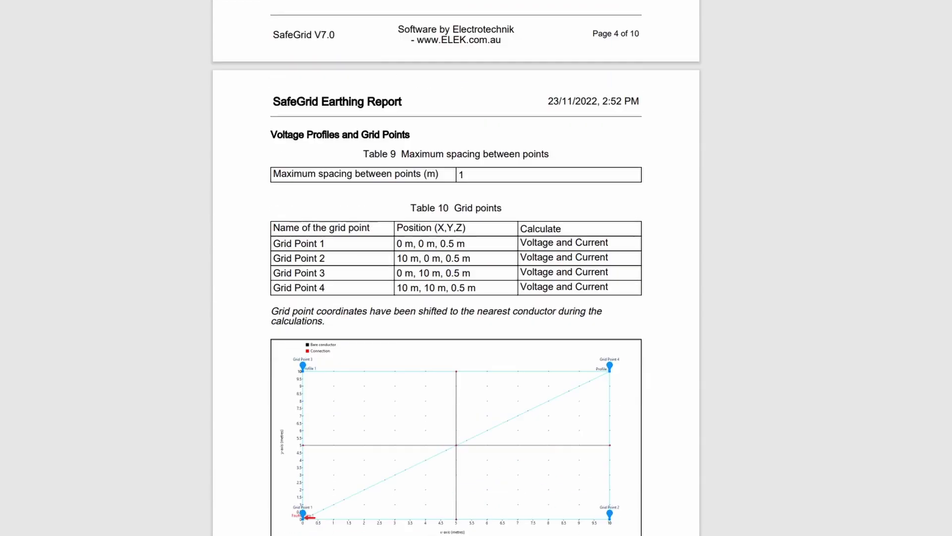
scroll(456, 268, "down", 20)
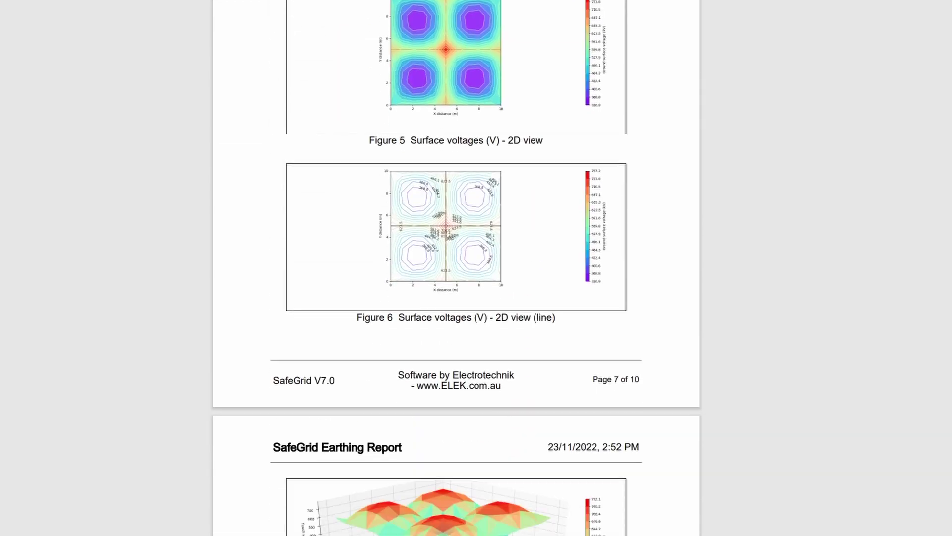
scroll(456, 268, "down", 10)
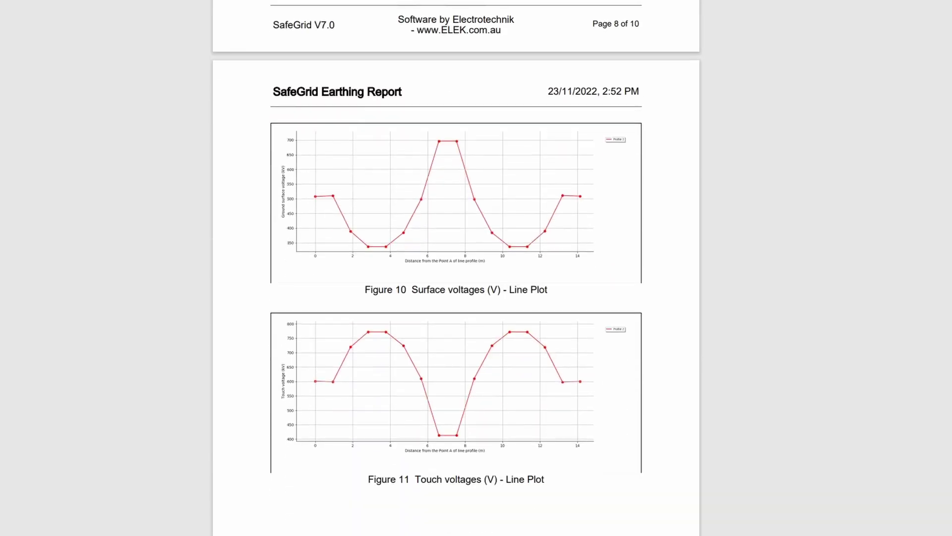